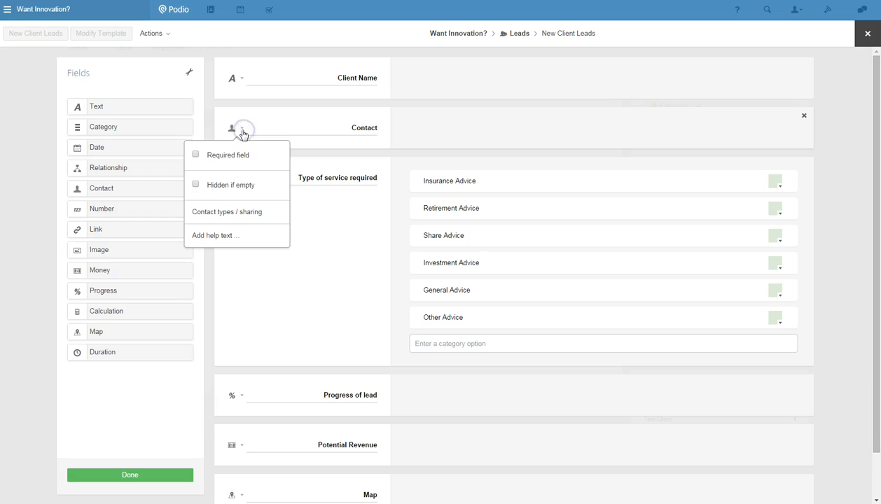
Confirm Workspace contacts as the Contact field's type and finish editing the Leads template.
{"action": "left_click", "coordinate": [229, 213]}
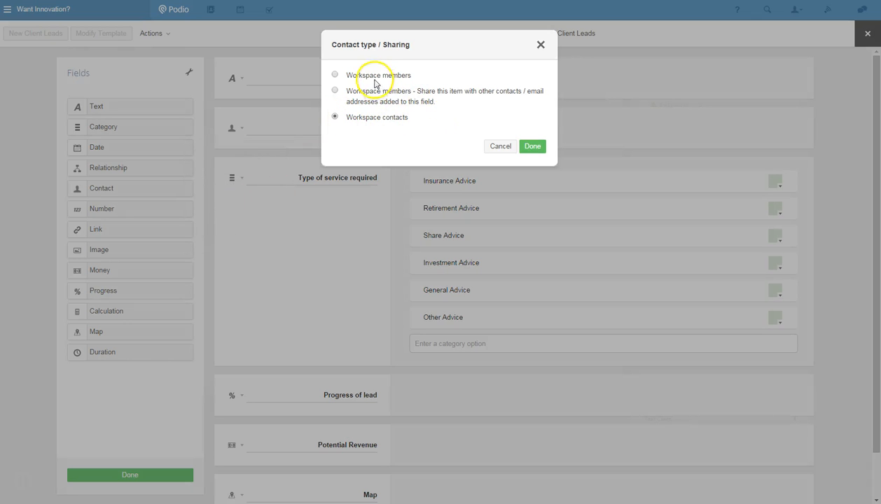
{"action": "left_click", "coordinate": [531, 147]}
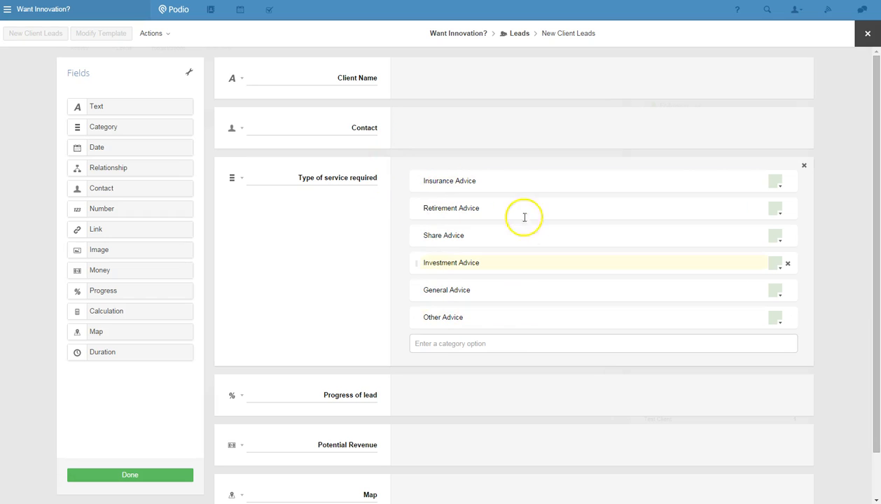
{"action": "scroll", "coordinate": [387, 276], "scroll_direction": "down", "scroll_amount": 1}
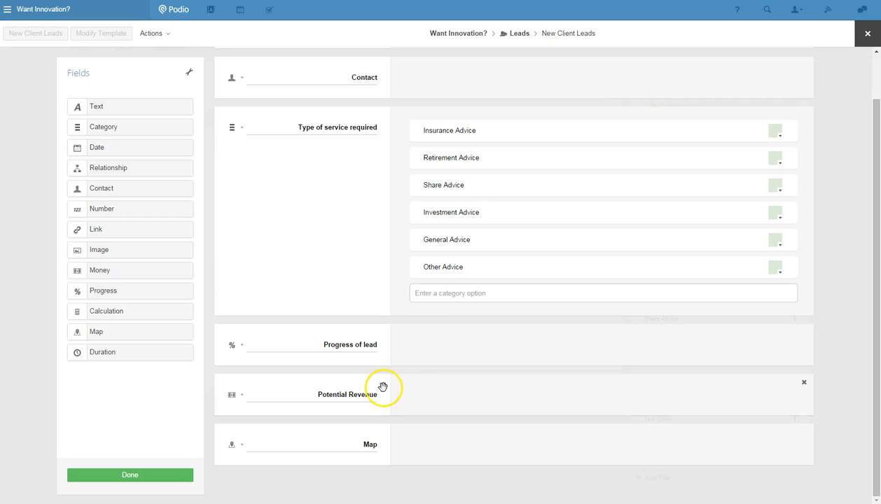
{"action": "left_click", "coordinate": [132, 476]}
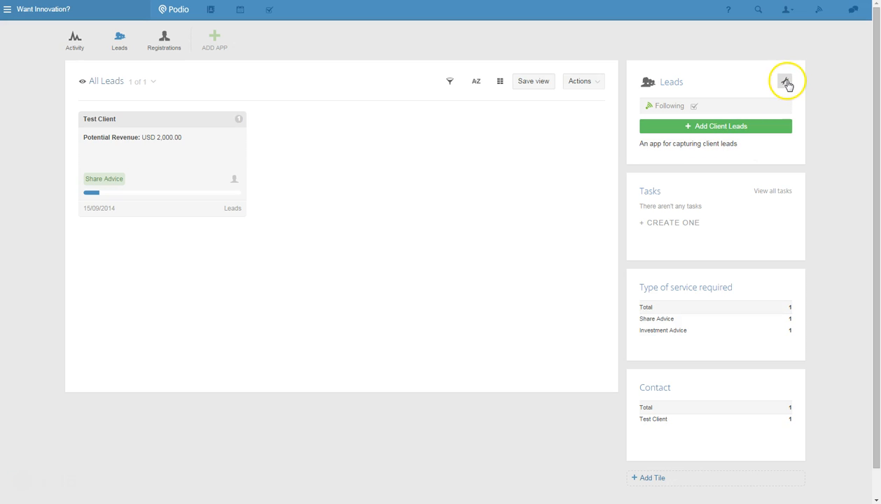
Open the webform settings of the Leads app.
{"action": "left_click", "coordinate": [785, 82]}
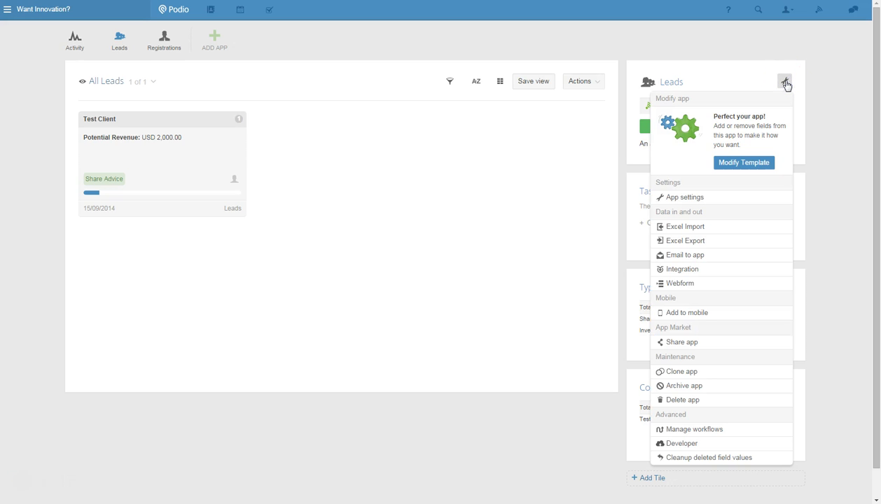
{"action": "left_click", "coordinate": [684, 284]}
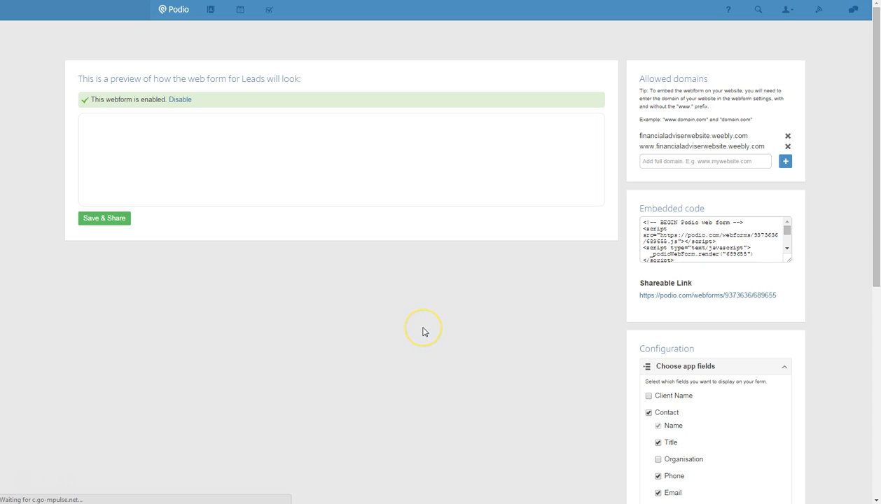
{"action": "left_click", "coordinate": [471, 315]}
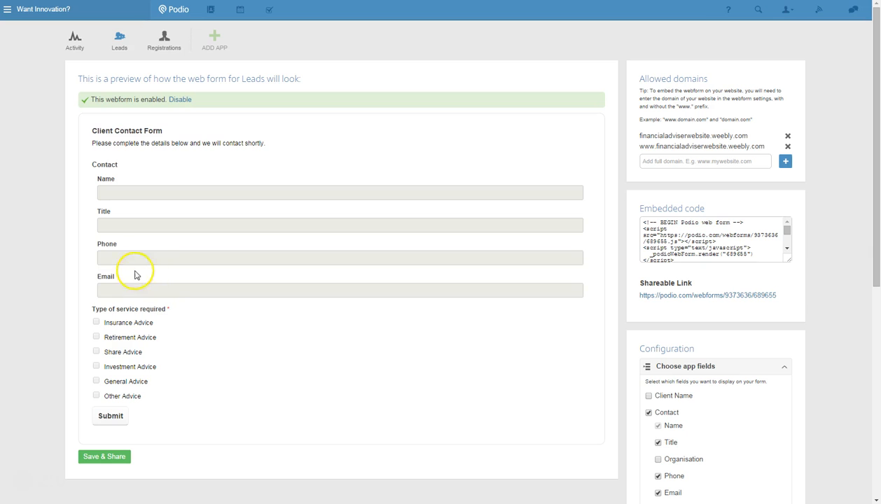
Remove the Title field from the contact details on the web form.
{"action": "scroll", "coordinate": [557, 365], "scroll_direction": "down", "scroll_amount": 1}
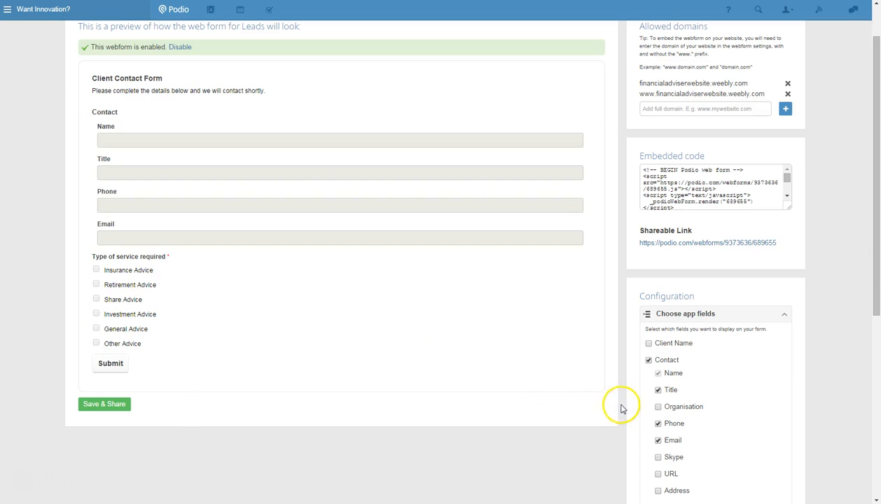
{"action": "scroll", "coordinate": [623, 410], "scroll_direction": "down", "scroll_amount": 1}
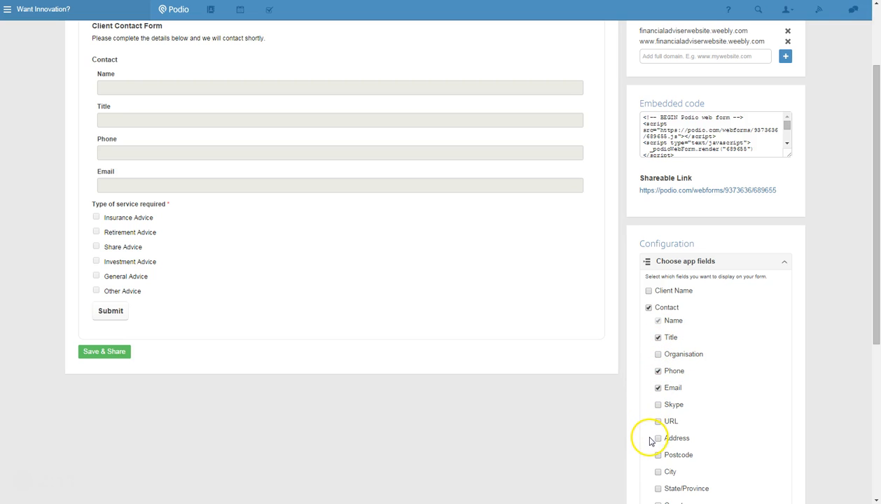
{"action": "left_click", "coordinate": [658, 338]}
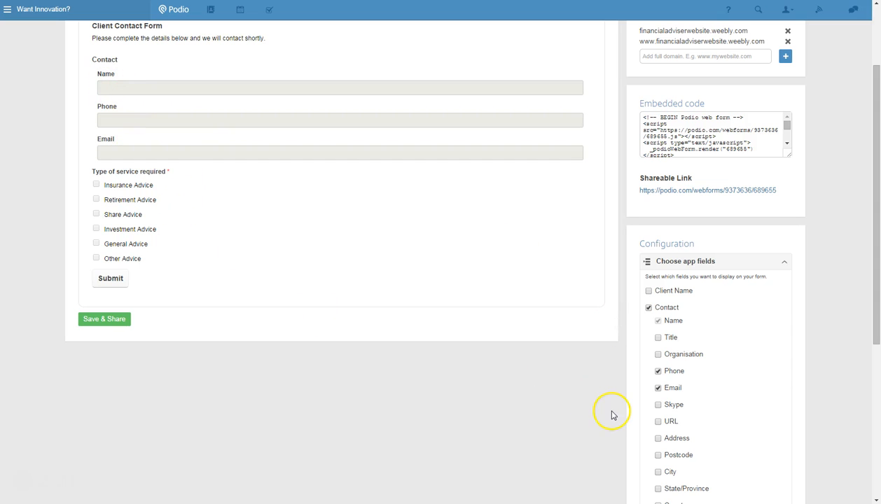
Try adding the Progress of lead field to the web form, and take it out again.
{"action": "scroll", "coordinate": [627, 404], "scroll_direction": "down", "scroll_amount": 2}
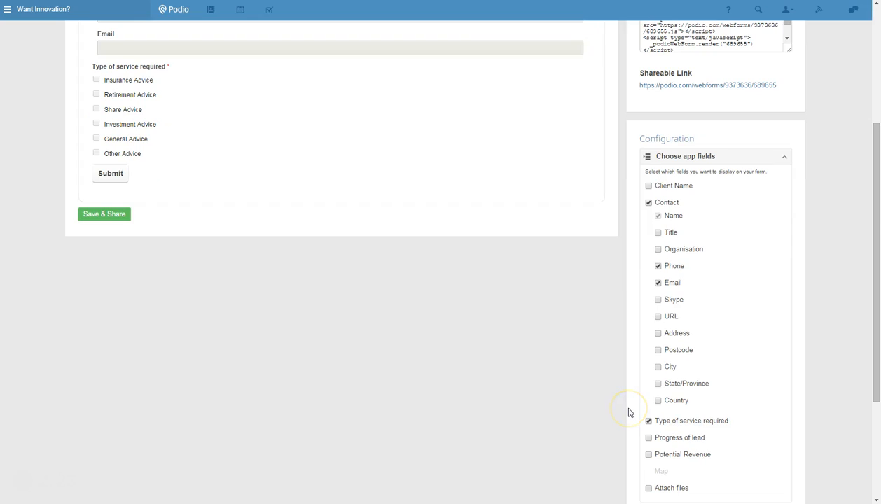
{"action": "left_click", "coordinate": [648, 437]}
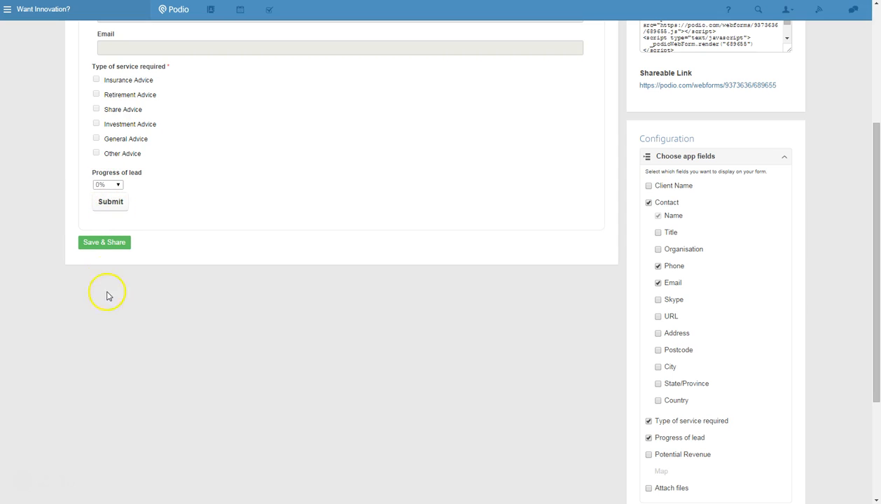
{"action": "left_click", "coordinate": [649, 438]}
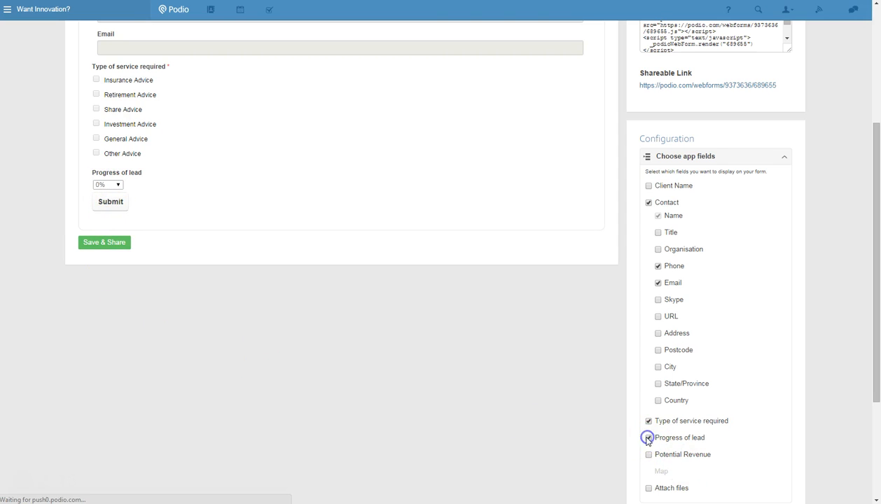
Examine the web form's title and description, spam protection and success message settings.
{"action": "scroll", "coordinate": [634, 432], "scroll_direction": "down", "scroll_amount": 3}
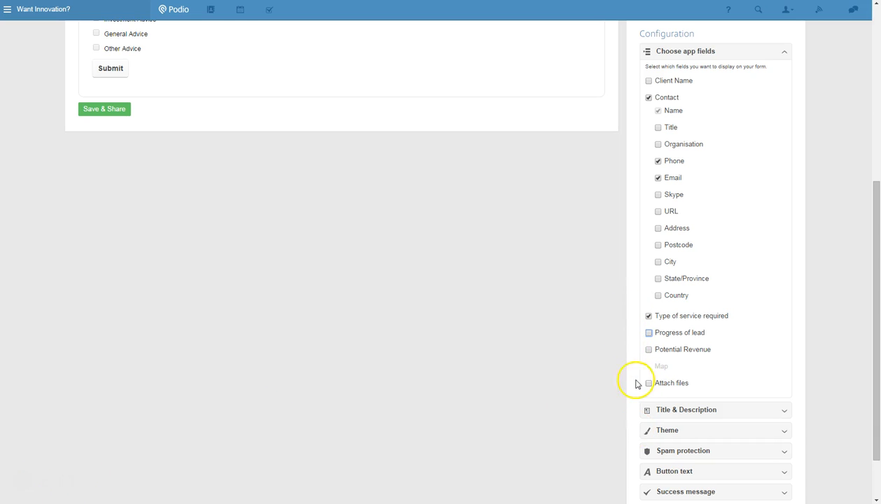
{"action": "scroll", "coordinate": [623, 364], "scroll_direction": "down", "scroll_amount": 2}
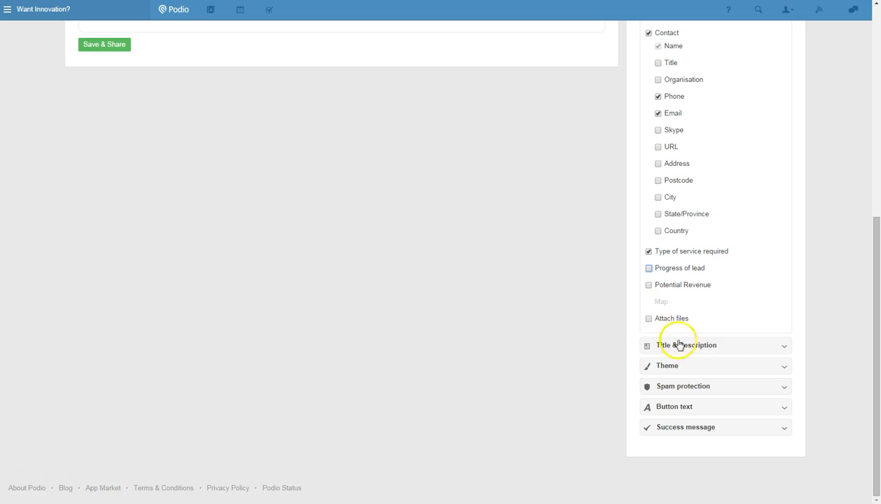
{"action": "left_click", "coordinate": [726, 346]}
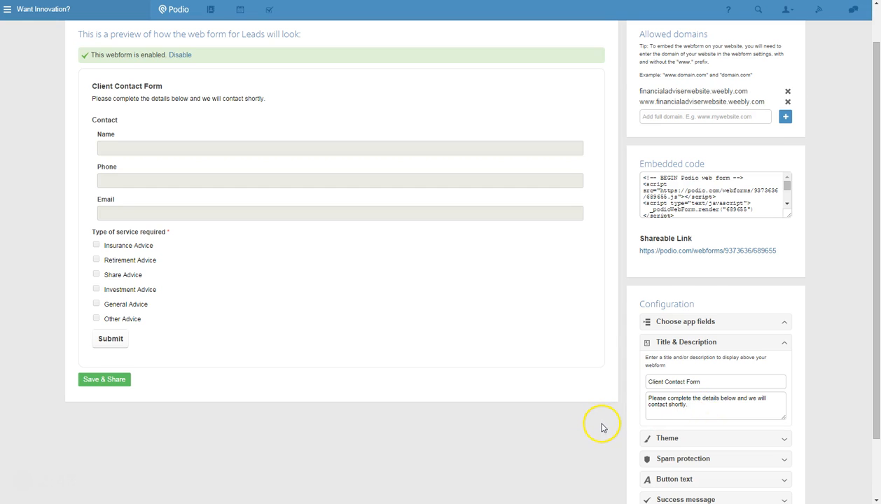
{"action": "scroll", "coordinate": [602, 427], "scroll_direction": "down", "scroll_amount": 2}
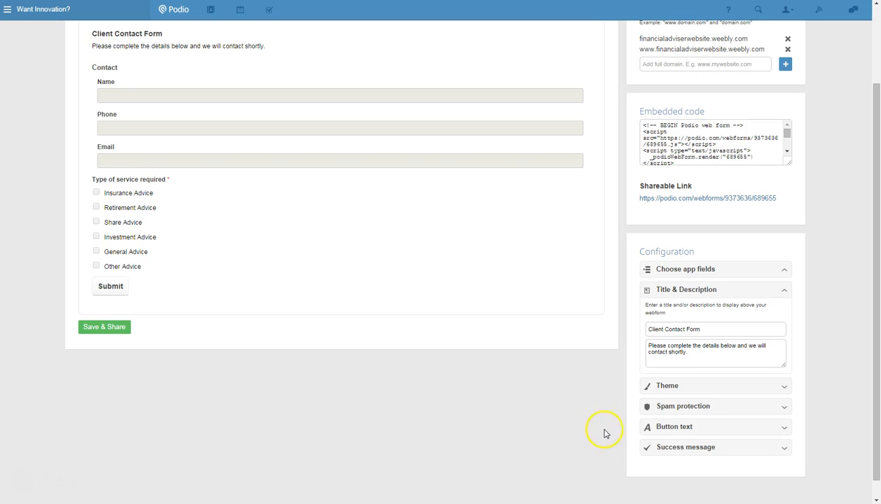
{"action": "left_click", "coordinate": [699, 410]}
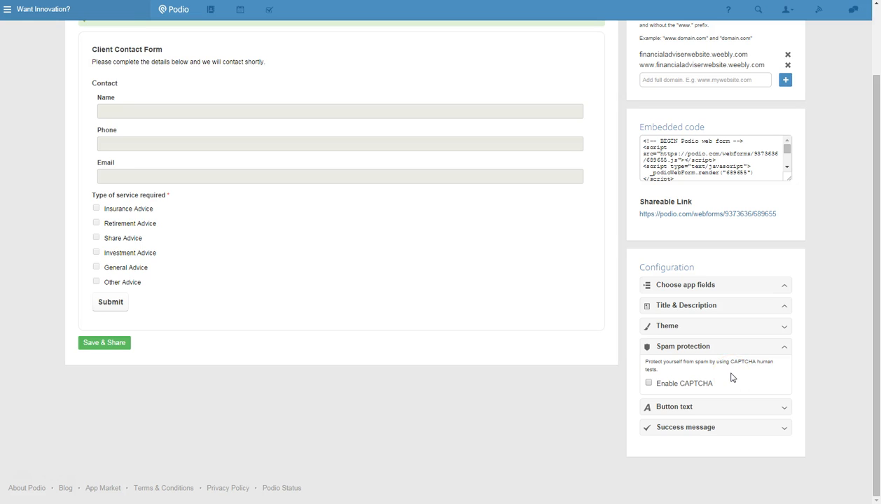
{"action": "left_click", "coordinate": [698, 429]}
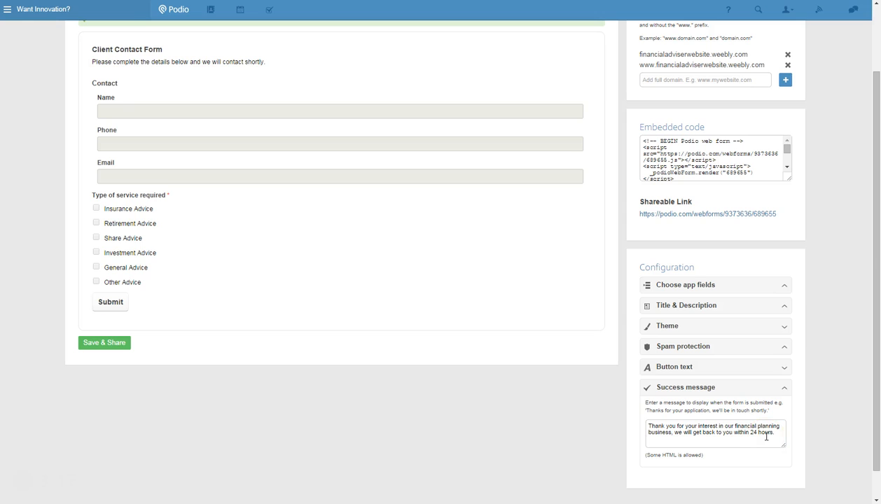
Save the web form for sharing and copy the script part of its embed code.
{"action": "left_click", "coordinate": [115, 346]}
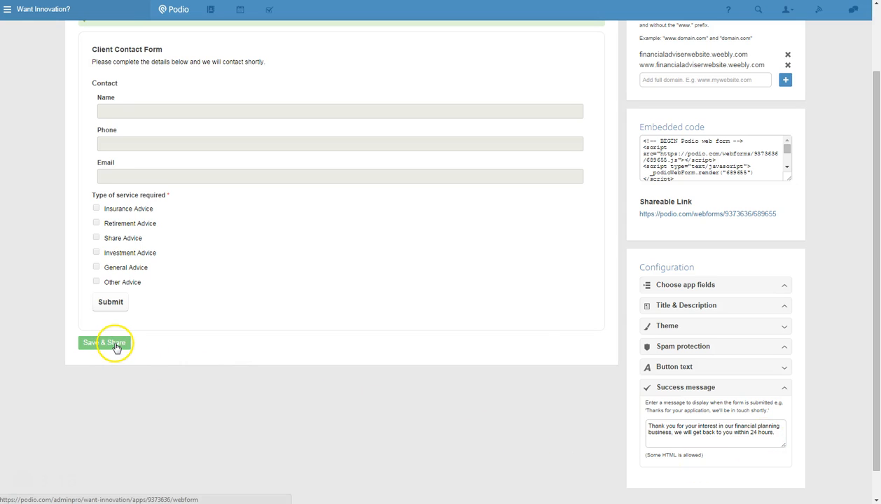
{"action": "left_click", "coordinate": [116, 347]}
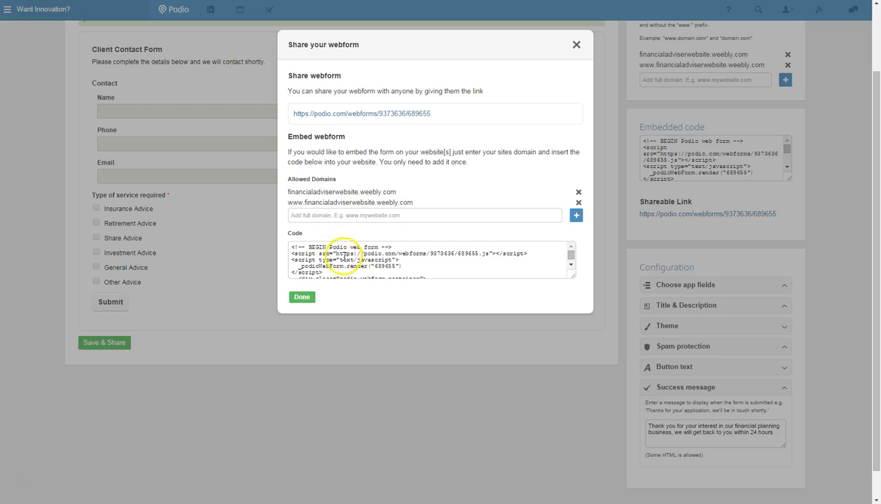
{"action": "left_click_drag", "start_coordinate": [291, 254], "coordinate": [324, 272]}
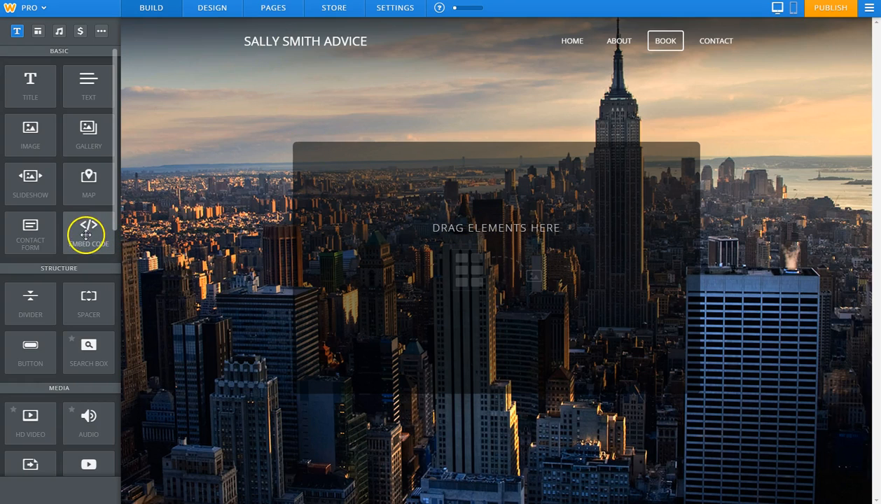
In the Weebly editor, add an Embed Code element to the Book page and paste the Podio webform script into it.
{"action": "left_click_drag", "start_coordinate": [88, 242], "coordinate": [411, 242]}
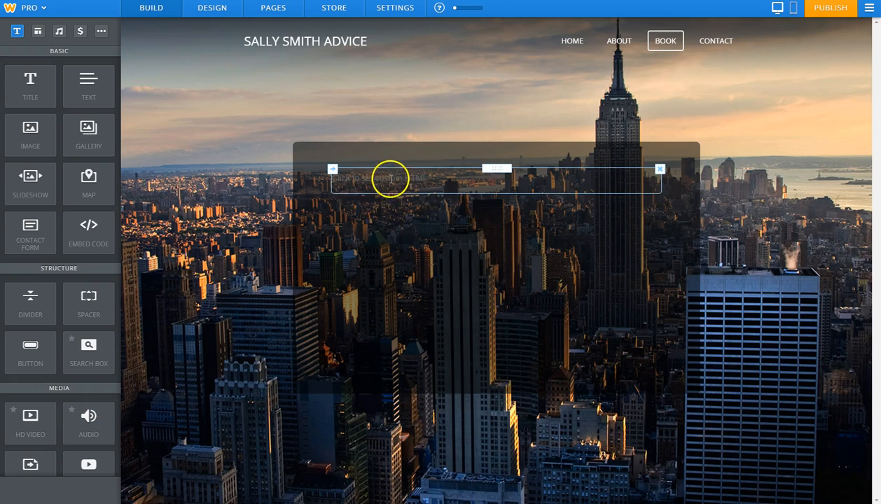
{"action": "left_click", "coordinate": [390, 178]}
{"action": "key", "text": "ctrl+v"}
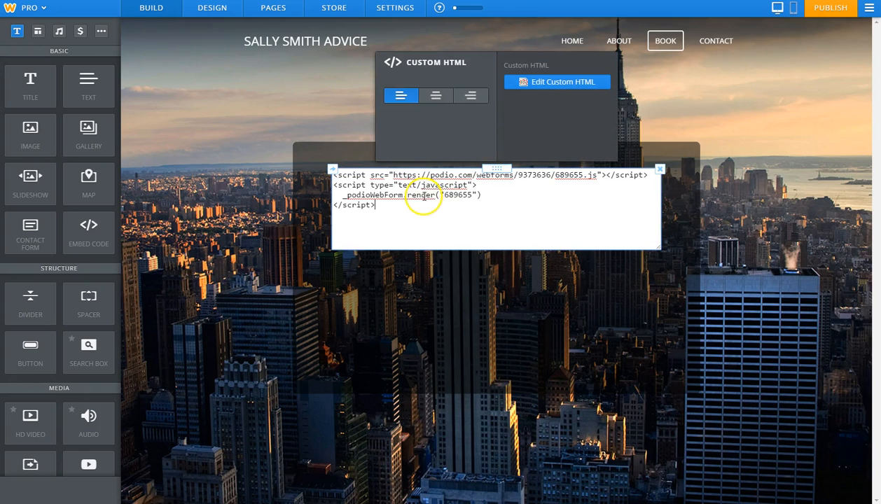
{"action": "left_click", "coordinate": [317, 243]}
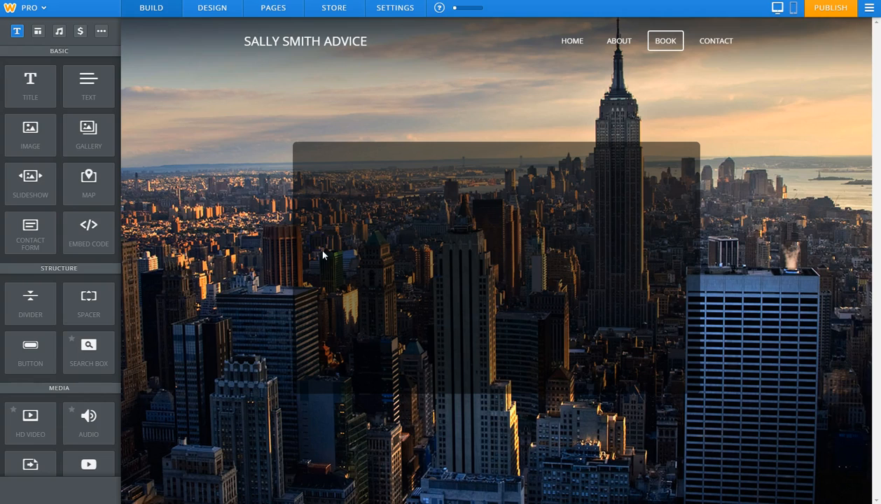
Publish the website and open the appointment booking form from the live home page.
{"action": "left_click", "coordinate": [829, 14]}
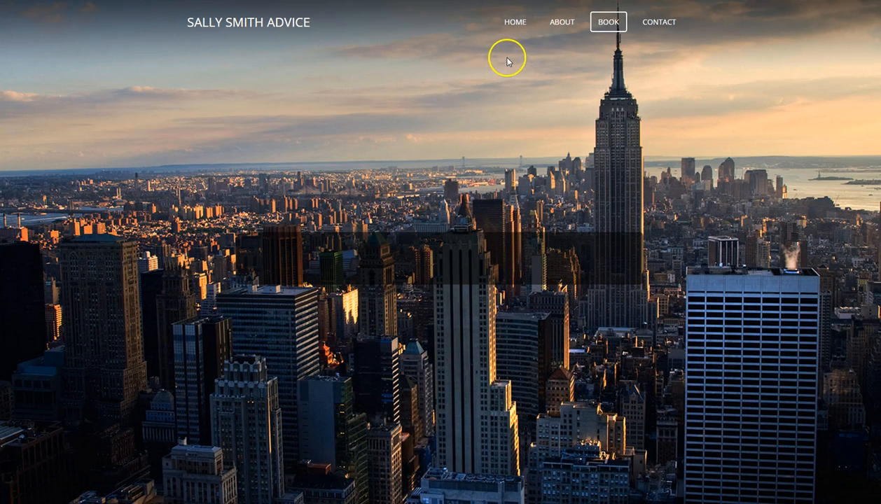
{"action": "left_click", "coordinate": [515, 26]}
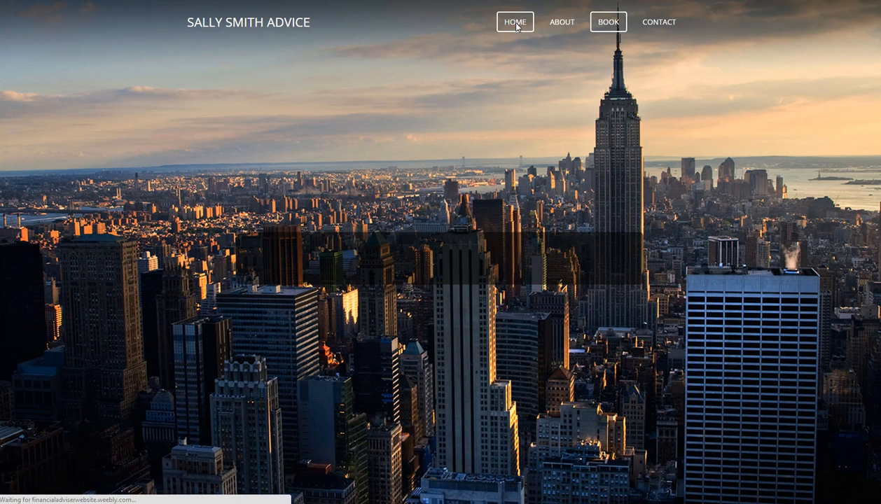
{"action": "left_click", "coordinate": [516, 26]}
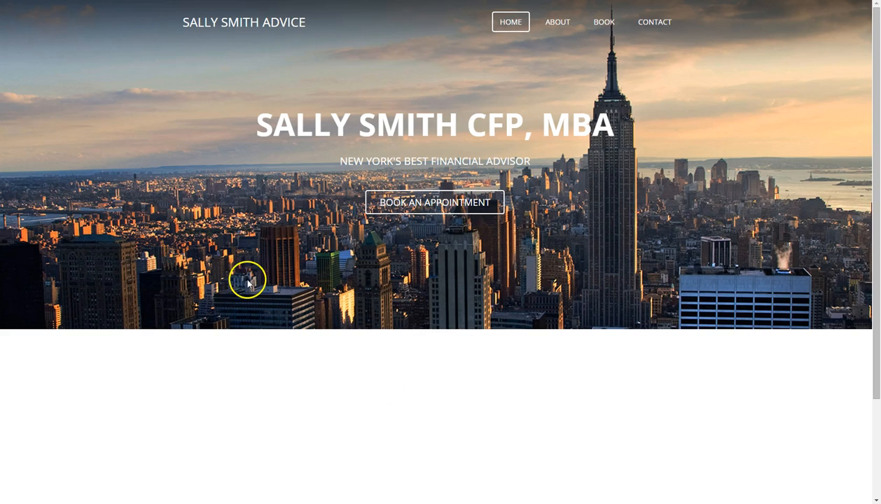
{"action": "left_click", "coordinate": [439, 204]}
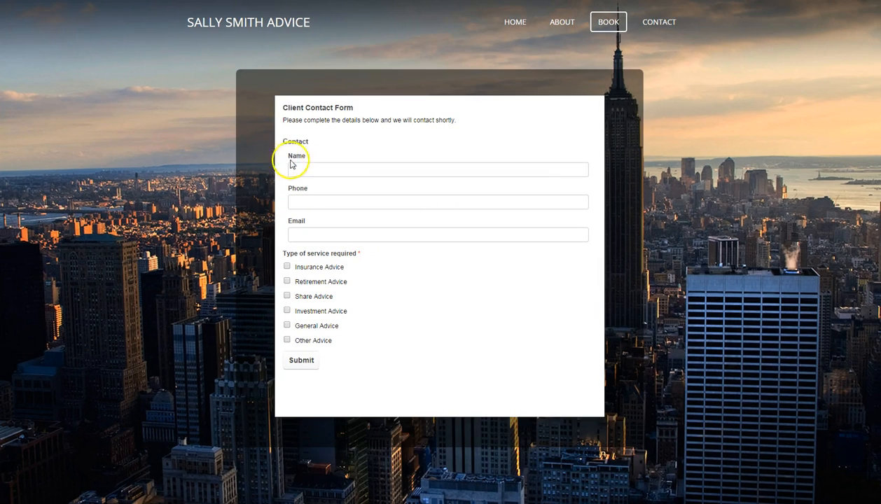
Fill in the contact's name, phone and email, select Insurance Advice and Investment Advice, and submit the form.
{"action": "left_click", "coordinate": [306, 169]}
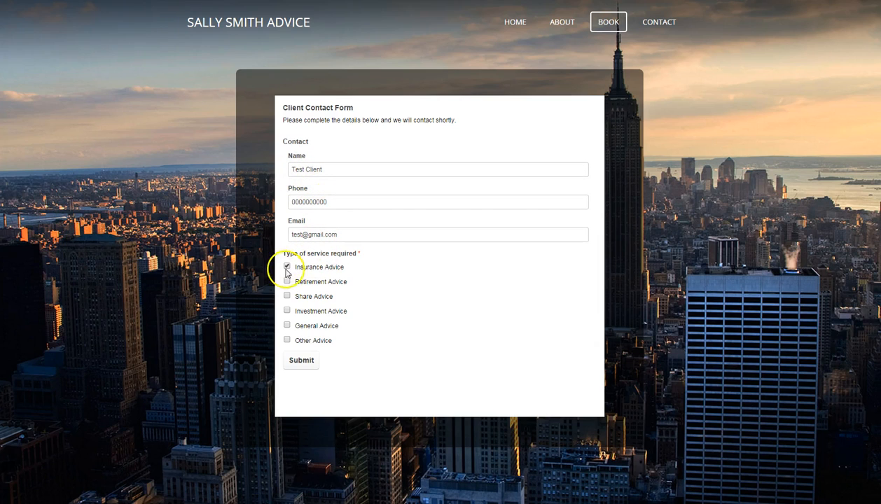
{"action": "left_click", "coordinate": [288, 312]}
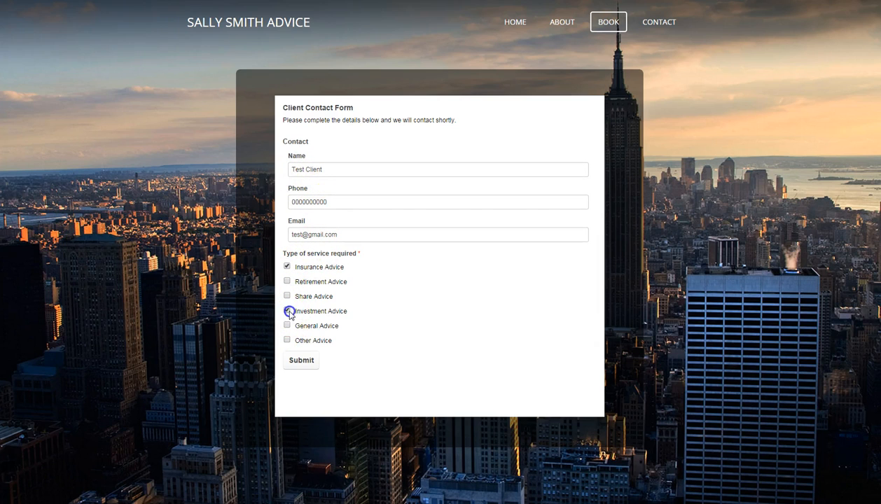
{"action": "left_click", "coordinate": [304, 360]}
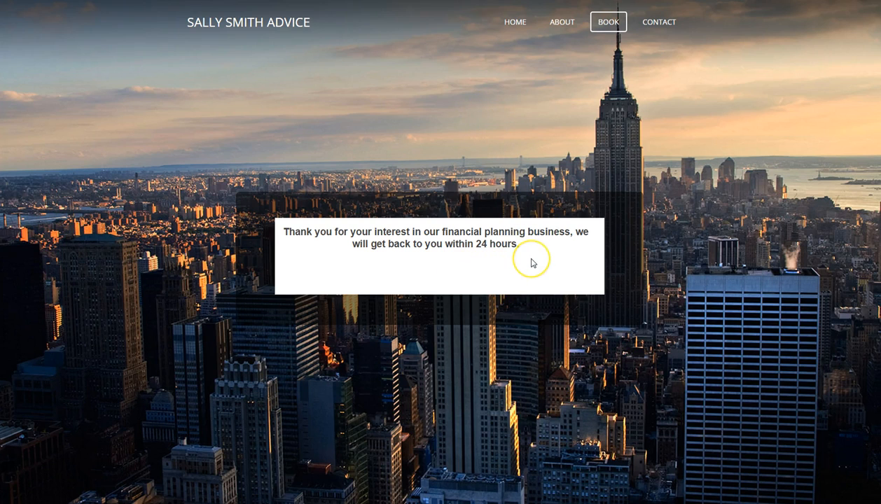
Switch back to Podio, close the webform sharing dialog and open the Leads app to check for the submitted lead.
{"action": "left_click", "coordinate": [511, 270]}
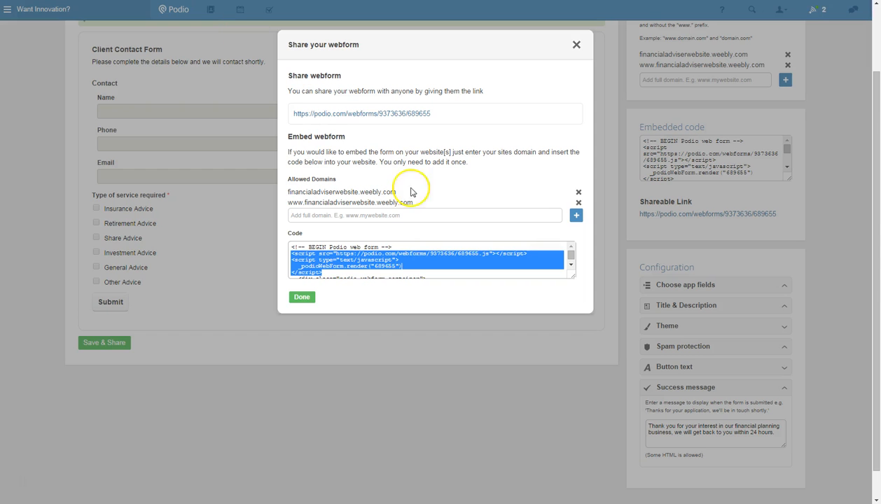
{"action": "left_click", "coordinate": [303, 297]}
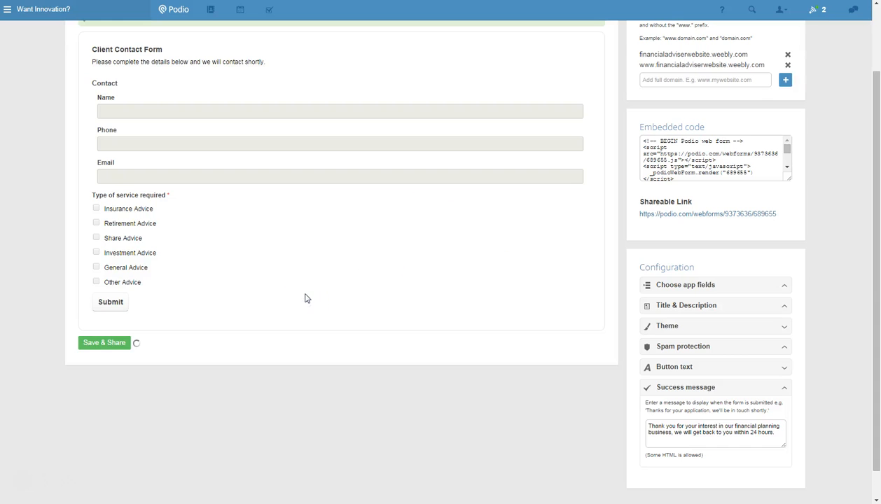
{"action": "left_click", "coordinate": [119, 42]}
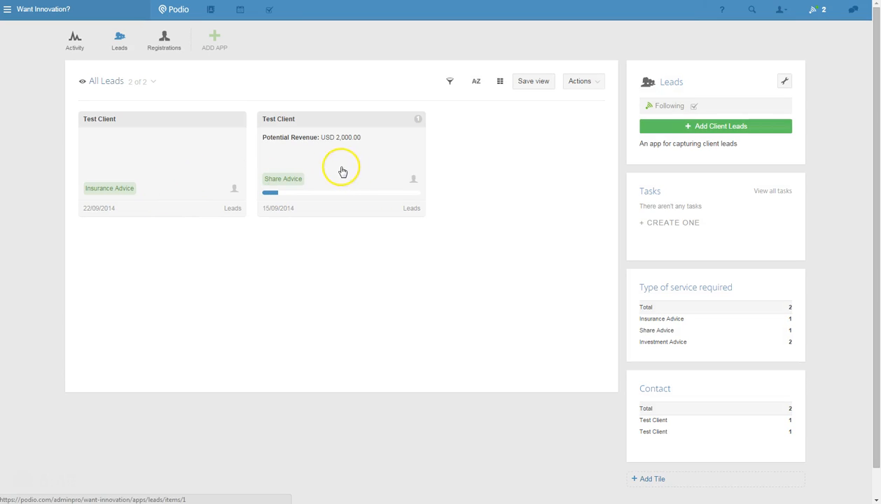
Open the new Insurance Advice lead dated 22/09/2014 and fill in its Client Name field with the client's name.
{"action": "left_click", "coordinate": [161, 164]}
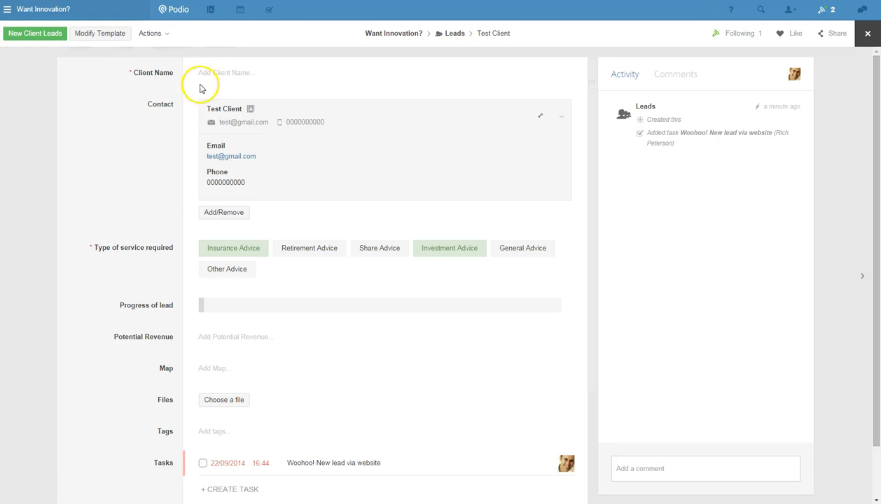
{"action": "left_click", "coordinate": [224, 75]}
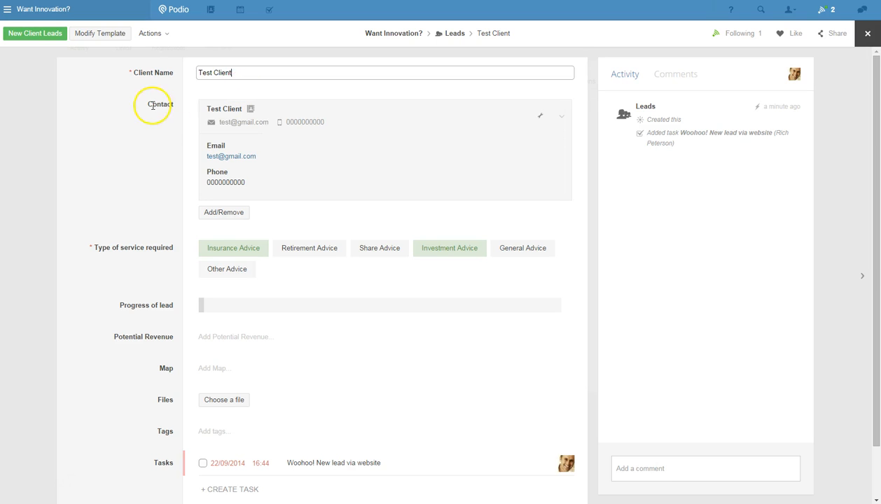
{"action": "left_click", "coordinate": [187, 126]}
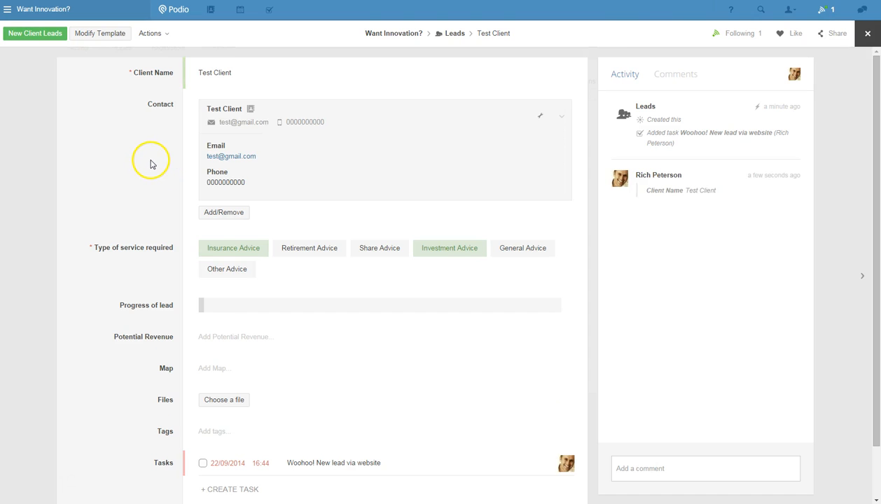
Set the lead's progress to 20% and its potential revenue to $2000.
{"action": "scroll", "coordinate": [154, 164], "scroll_direction": "down", "scroll_amount": 1}
{"action": "left_click_drag", "start_coordinate": [202, 246], "coordinate": [272, 252]}
{"action": "left_click", "coordinate": [264, 280]}
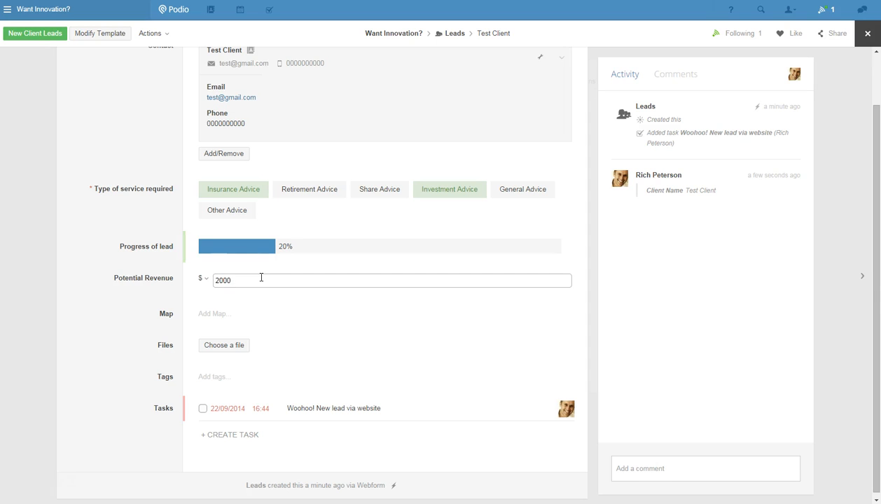
{"action": "left_click_drag", "start_coordinate": [236, 280], "coordinate": [203, 283]}
{"action": "left_click", "coordinate": [280, 308]}
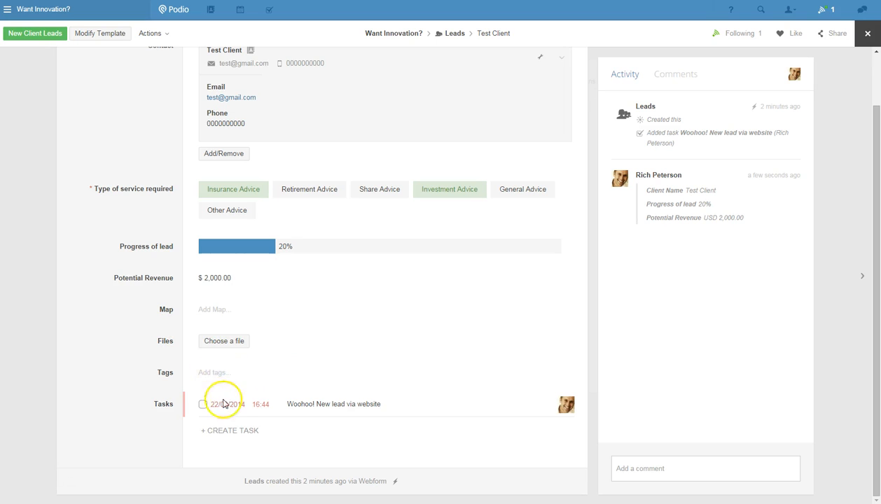
Add the tag "manhattan" to the lead and save it.
{"action": "left_click", "coordinate": [222, 373]}
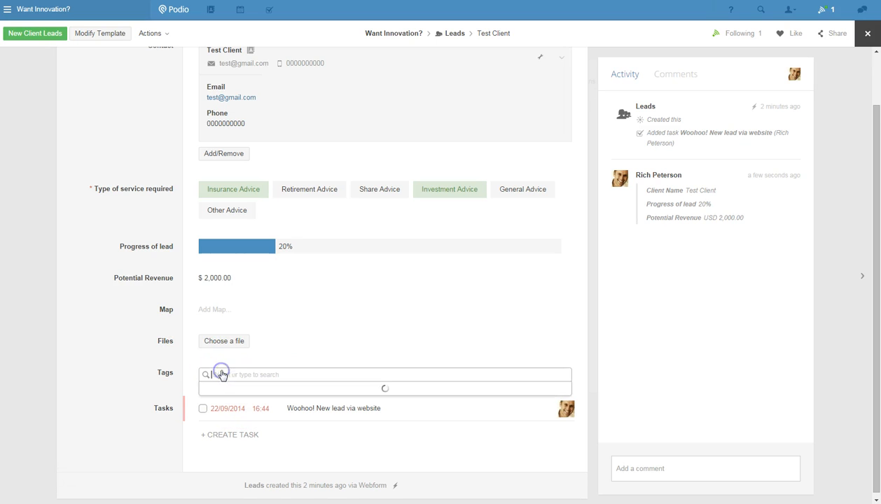
{"action": "type", "text": "manhattan"}
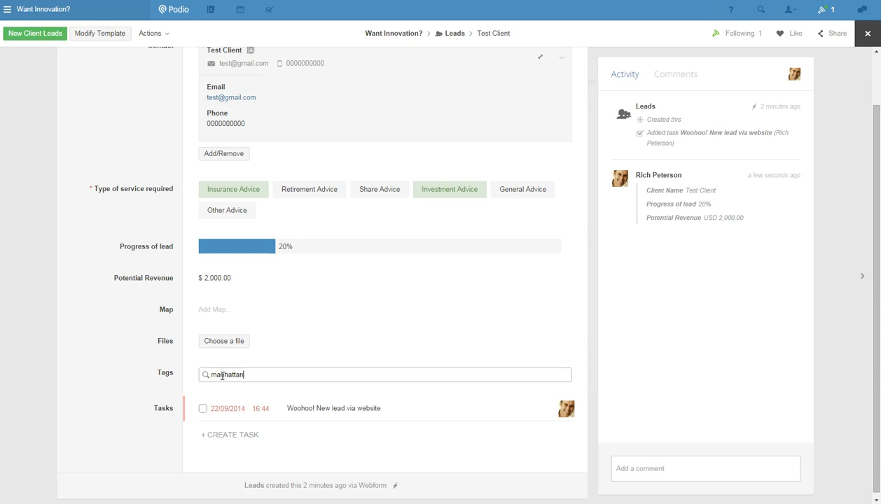
{"action": "key", "text": "Return"}
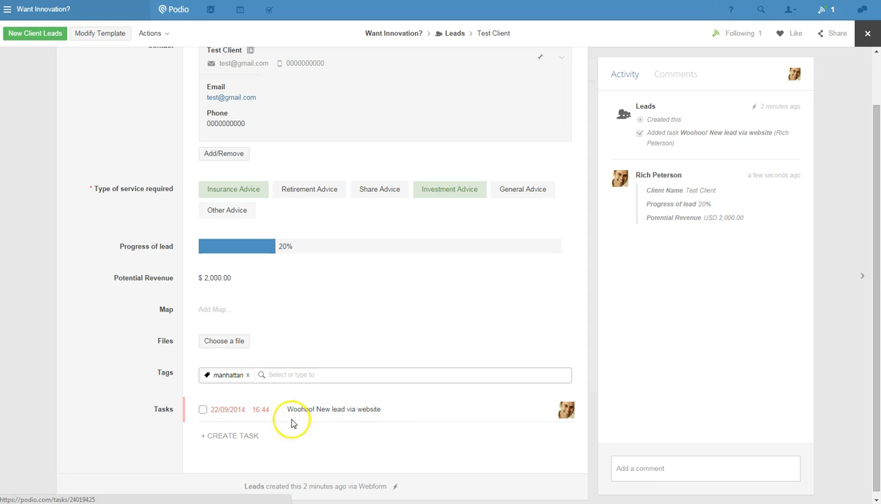
{"action": "left_click", "coordinate": [204, 409]}
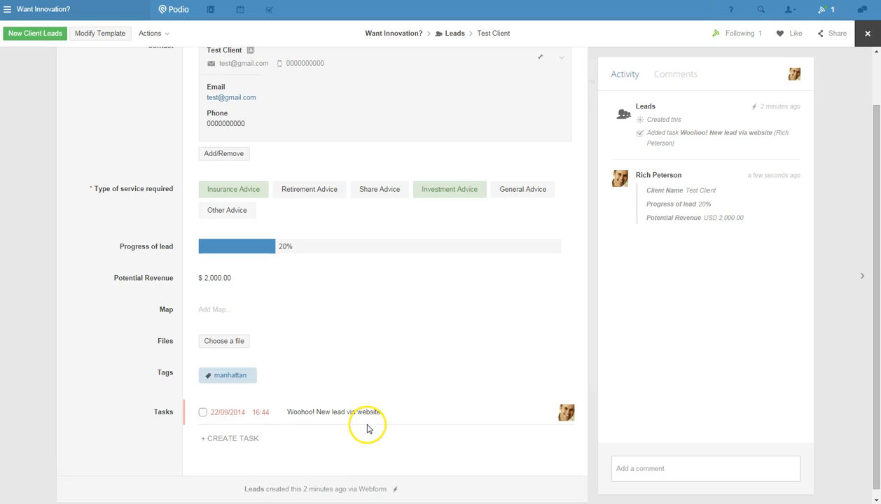